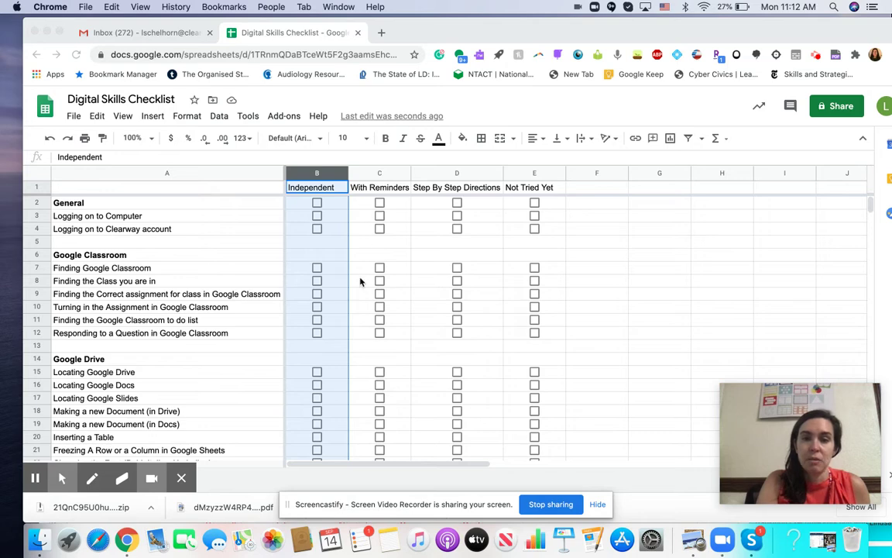
# - Insert a checkbox in the Independent column for the Locating Gmail skill in cell B33
pyautogui.scroll(-5, 361, 282)
pyautogui.scroll(-4, 361, 270)
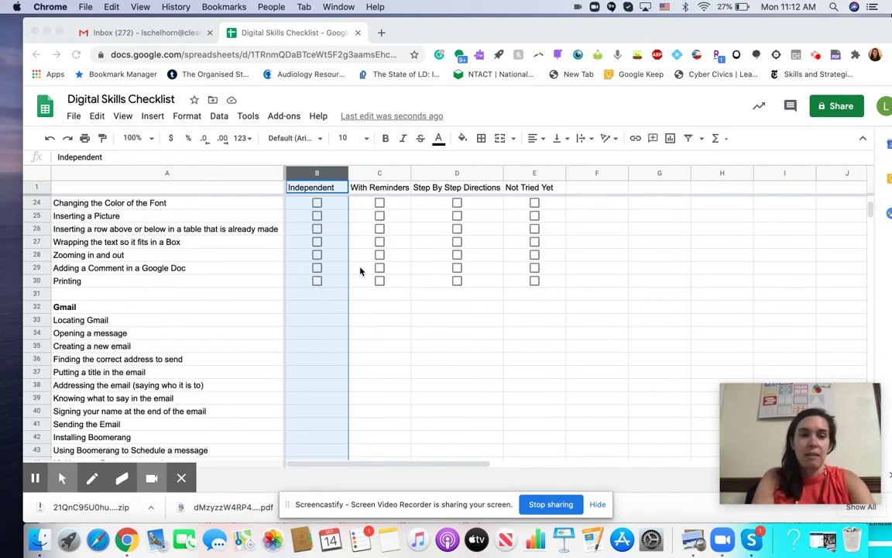
pyautogui.click(311, 319)
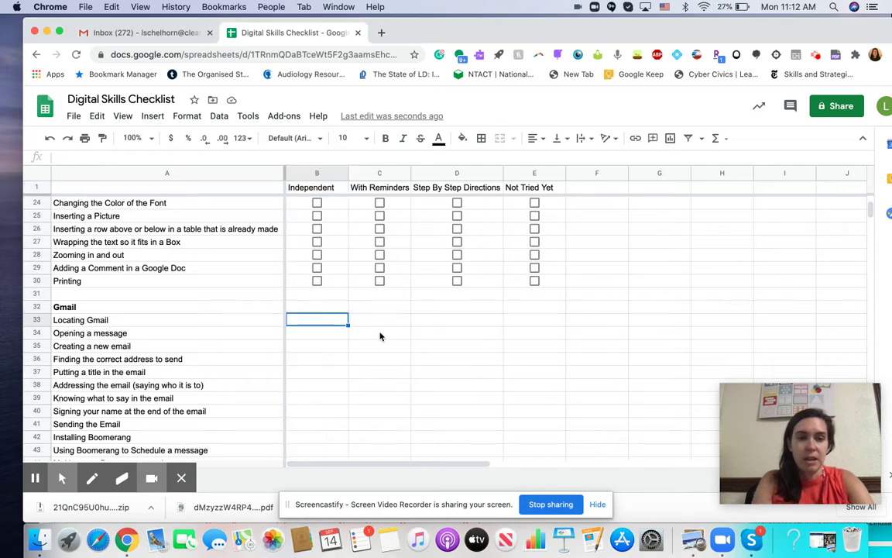
pyautogui.click(157, 117)
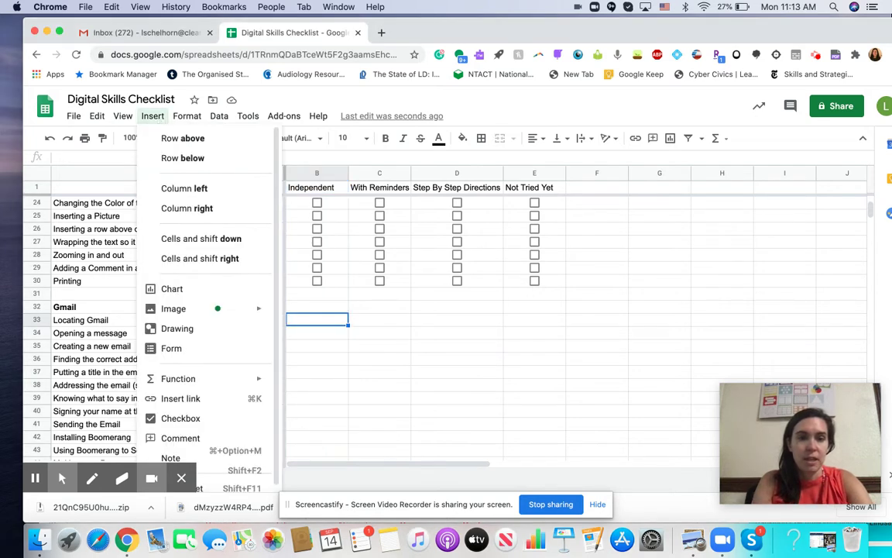
pyautogui.click(197, 417)
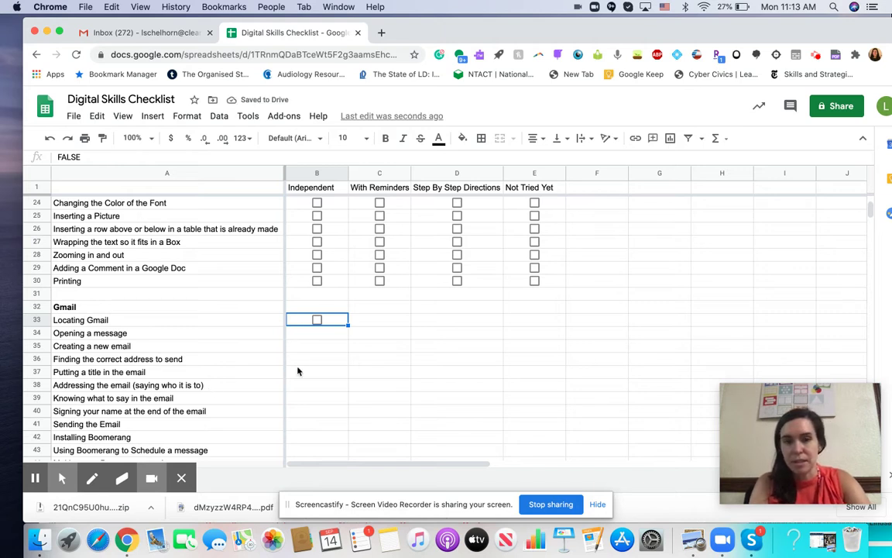
# - Insert checkboxes for all the Gmail skills across the four rating columns, cells B33 to E44
pyautogui.click(309, 335)
pyautogui.moveTo(307, 322); pyautogui.dragTo(522, 388)
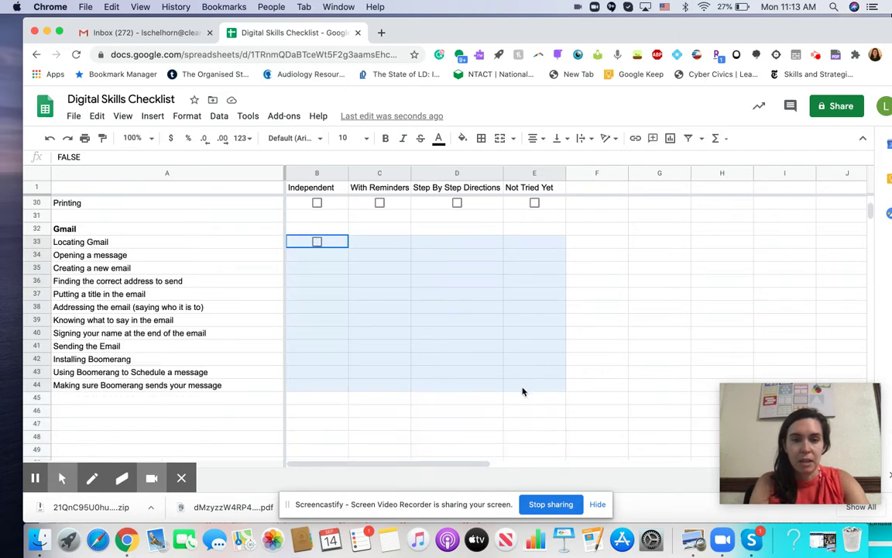
pyautogui.click(154, 118)
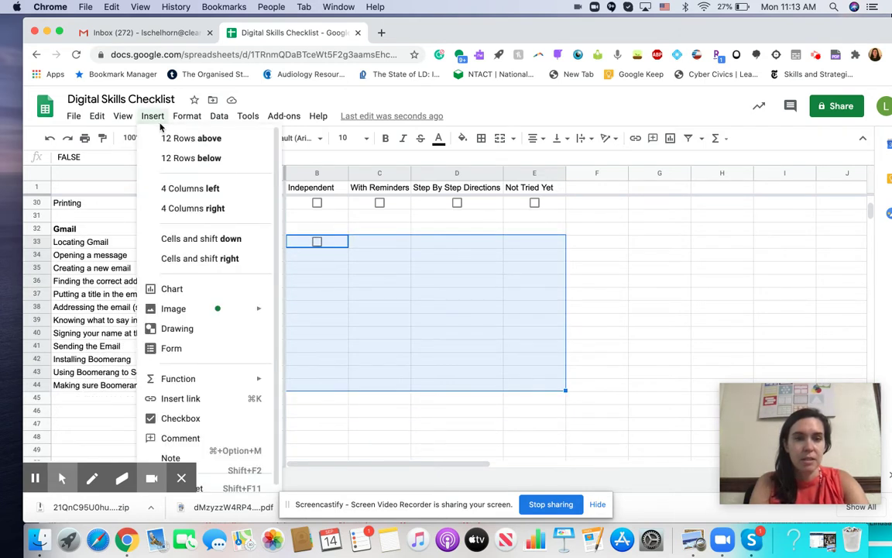
pyautogui.click(190, 418)
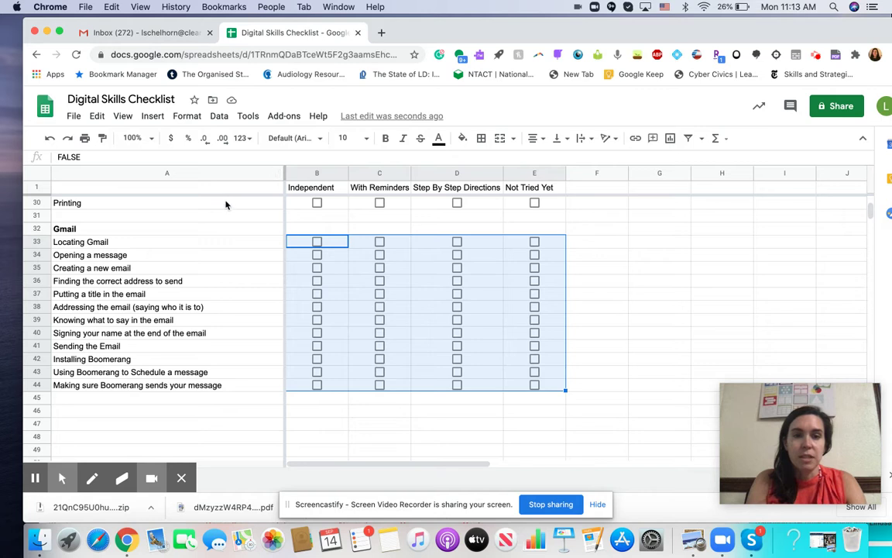
# - Unfreeze the skills column by setting the sheet to no frozen columns
pyautogui.scroll(3, 226, 204)
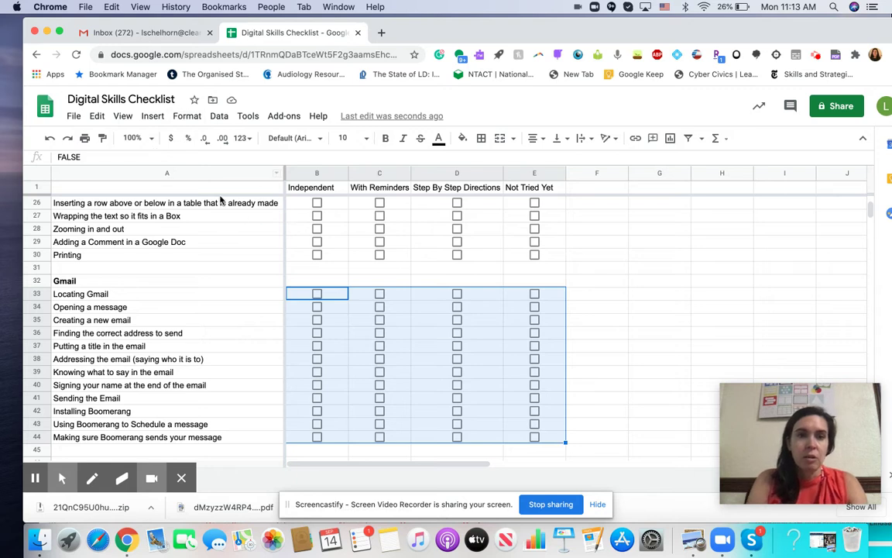
pyautogui.click(248, 186)
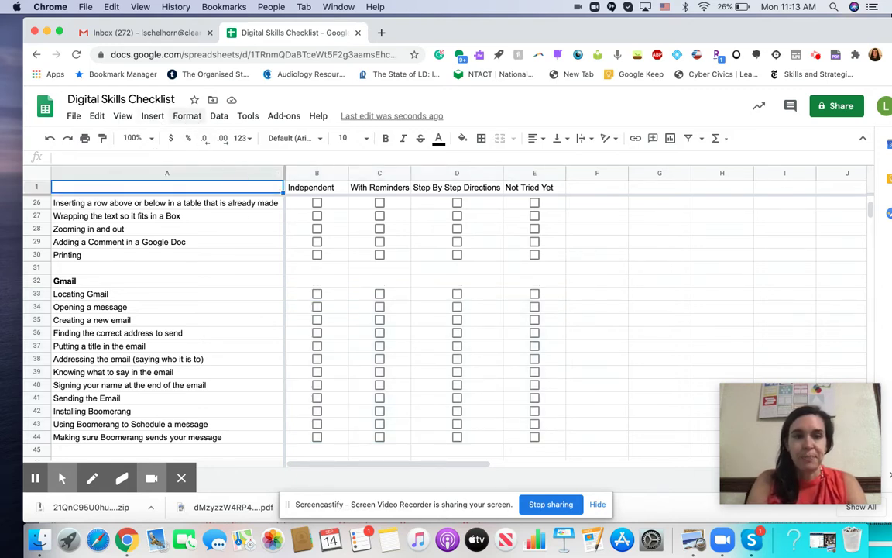
pyautogui.click(181, 117)
pyautogui.moveTo(221, 119)
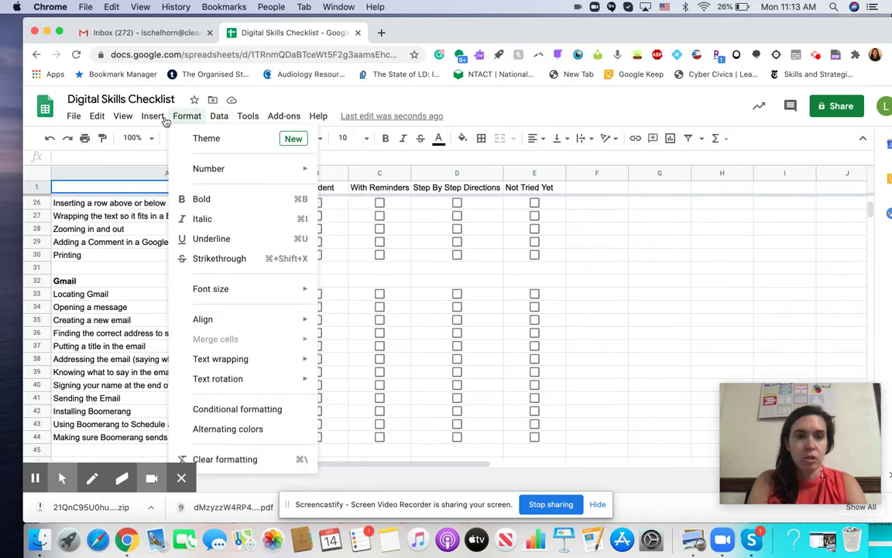
pyautogui.click(120, 116)
pyautogui.click(122, 116)
pyautogui.moveTo(133, 139)
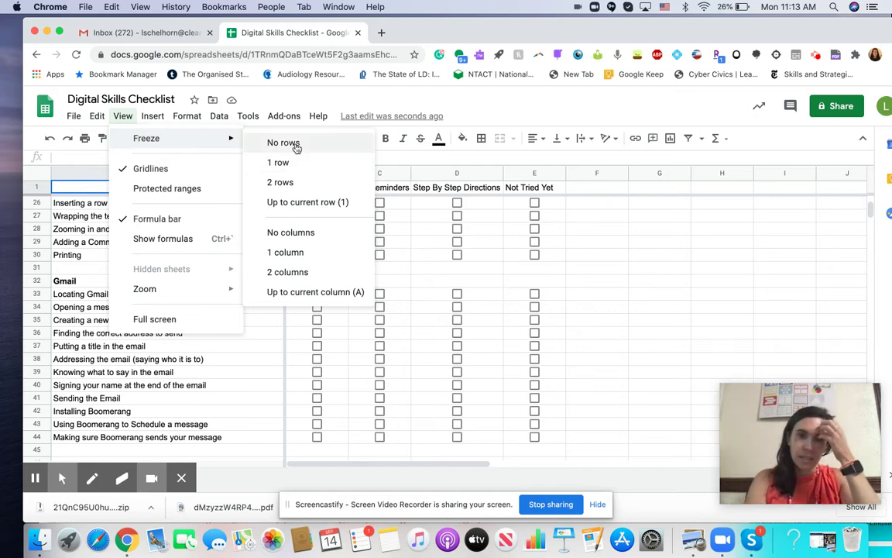
pyautogui.click(295, 233)
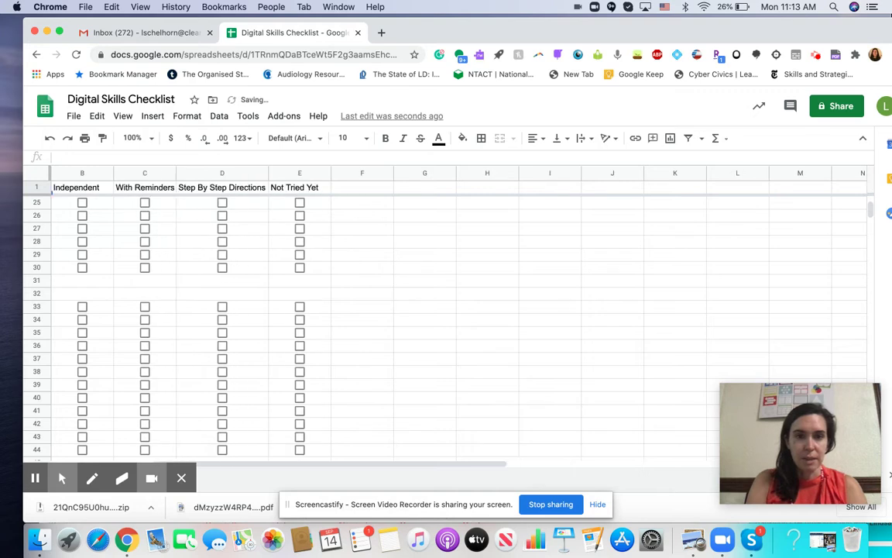
# - Freeze one column so the skill names in column A stay in place
pyautogui.click(123, 116)
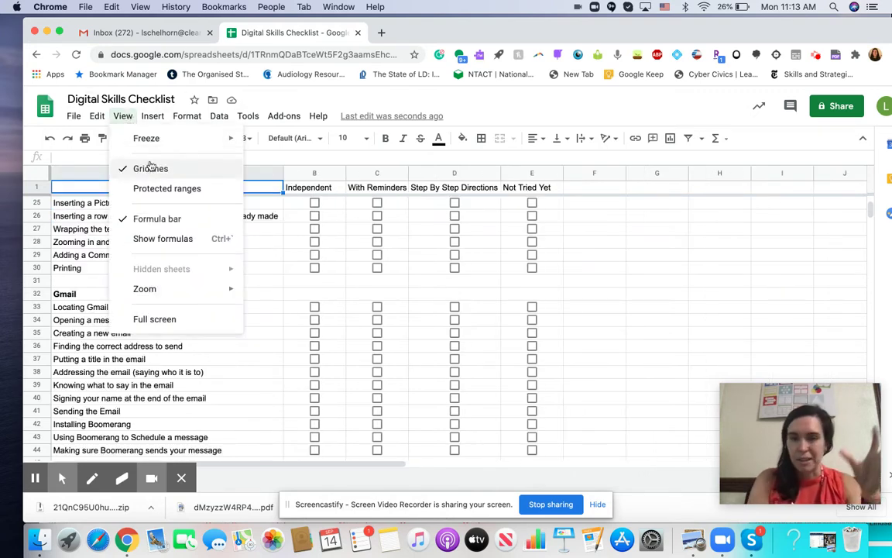
pyautogui.moveTo(239, 147)
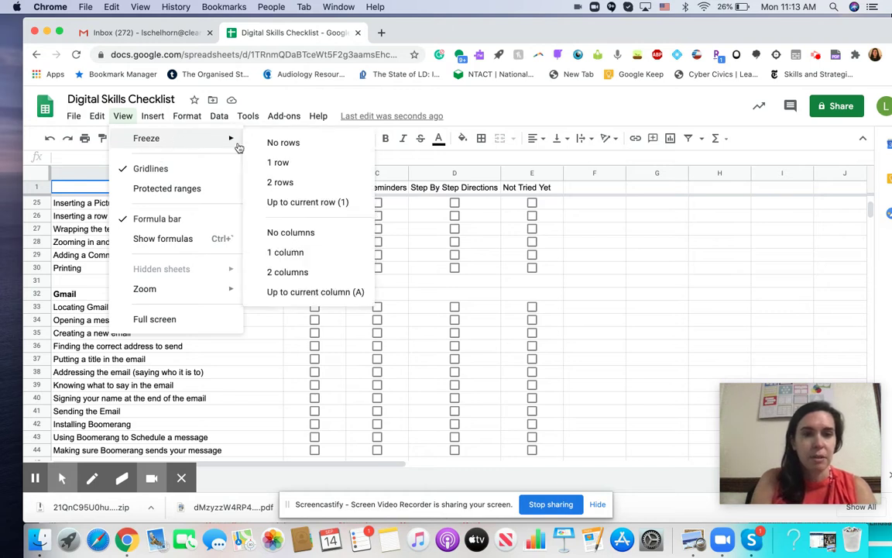
pyautogui.click(289, 252)
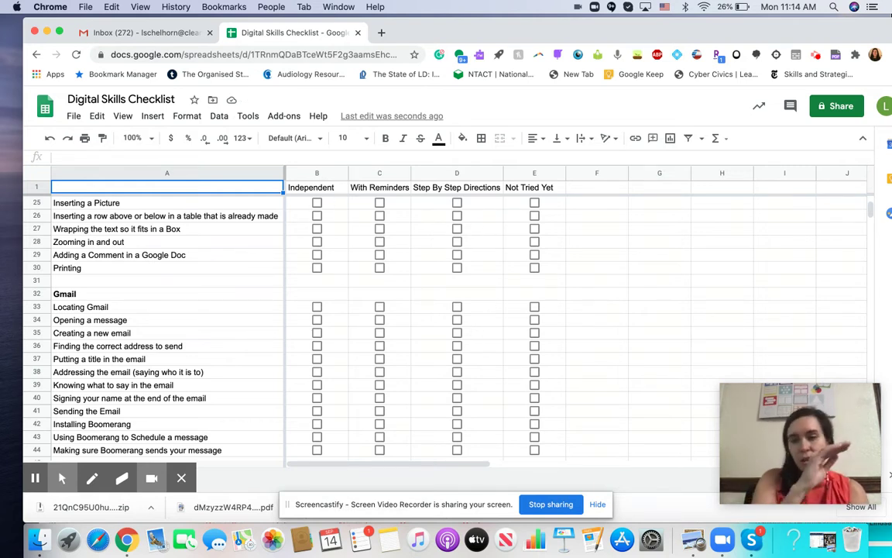
# - Fill the whole Independent column with the custom light green and the With Reminders column with yellow
pyautogui.click(315, 172)
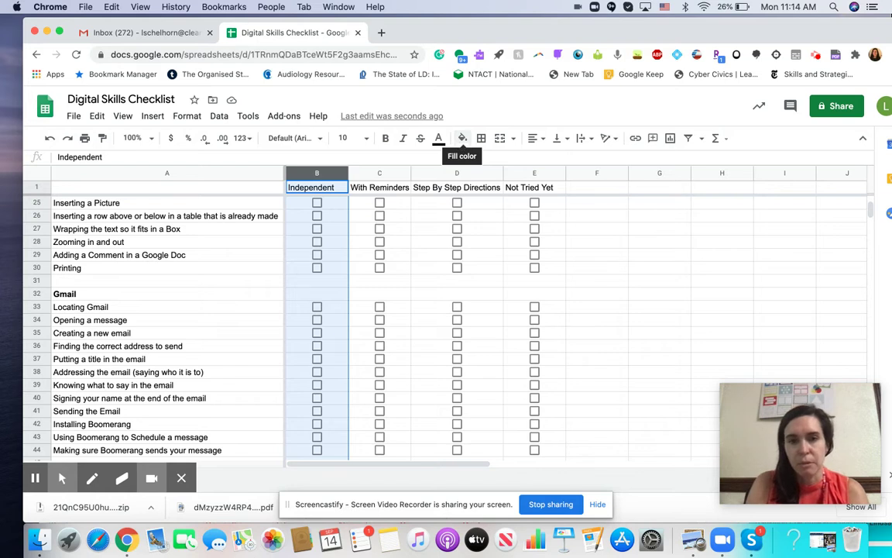
pyautogui.click(461, 140)
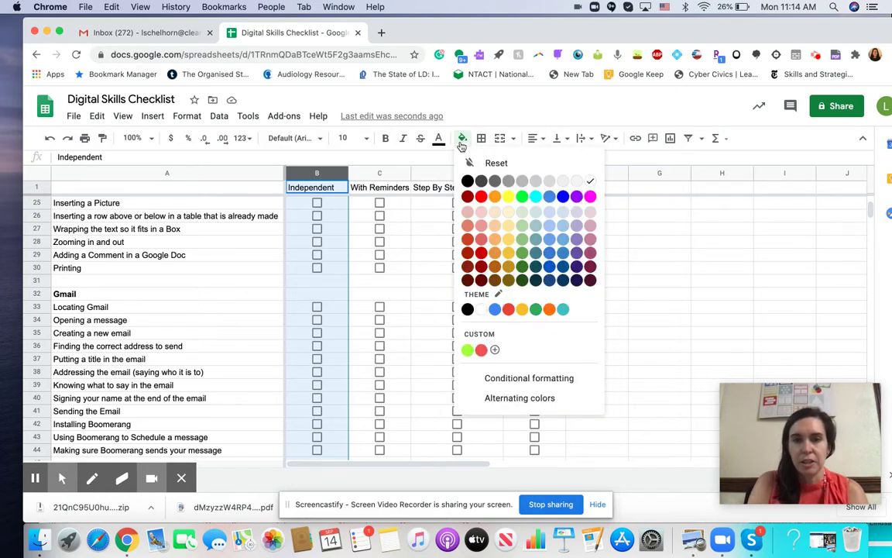
pyautogui.click(467, 350)
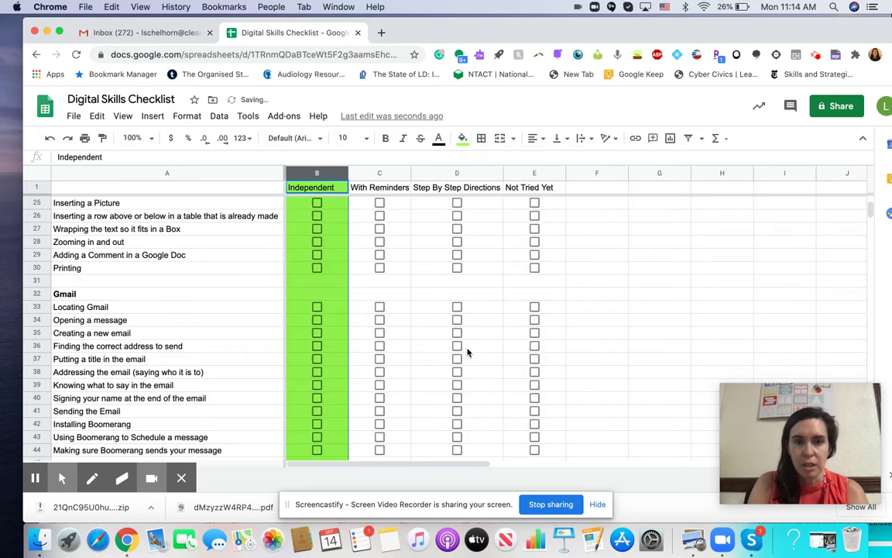
pyautogui.click(394, 172)
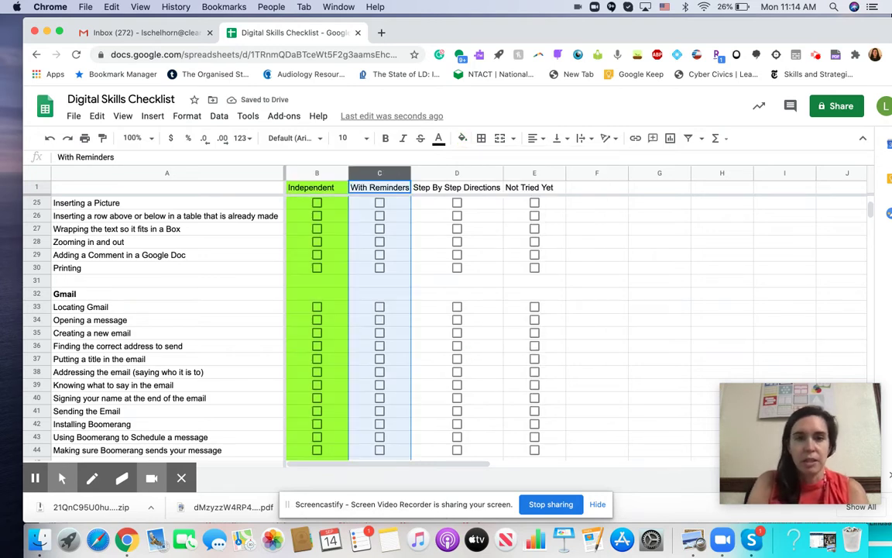
pyautogui.click(461, 138)
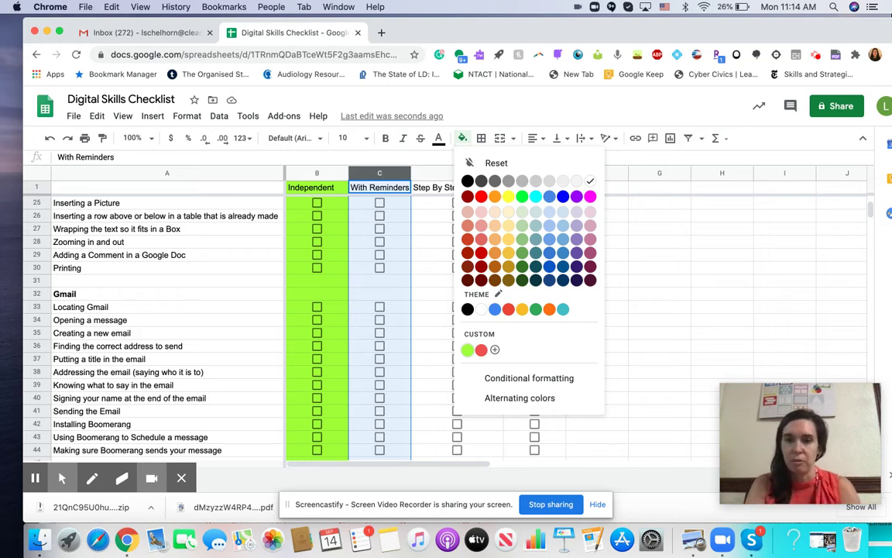
pyautogui.click(507, 196)
# - Fill the whole Step By Step Directions column with orange
pyautogui.click(437, 173)
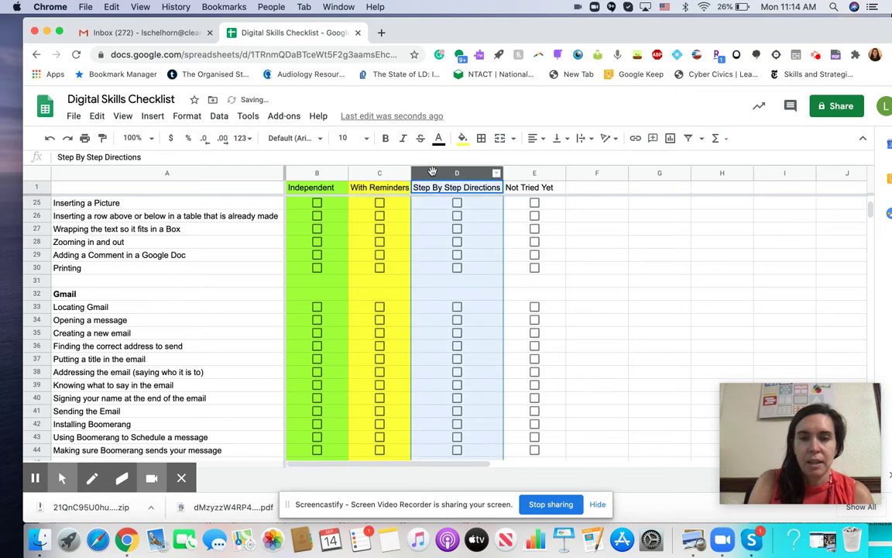
pyautogui.click(462, 137)
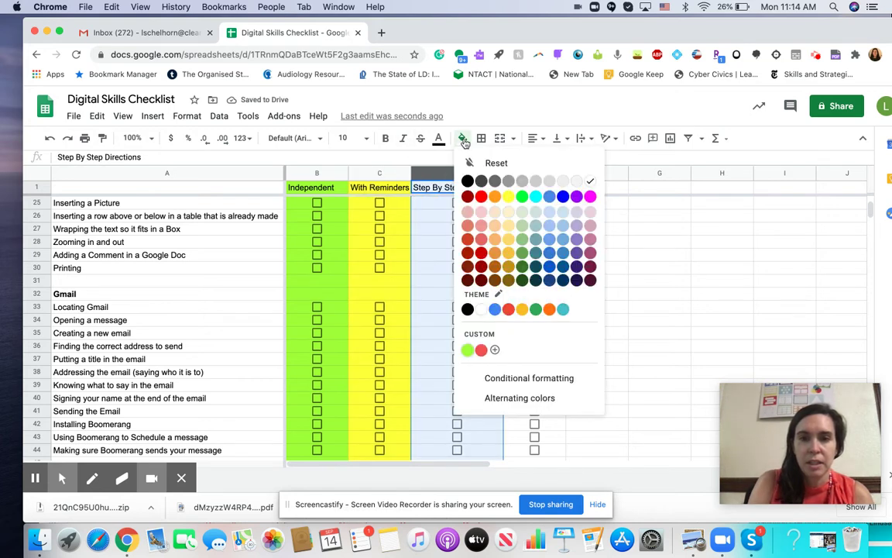
pyautogui.click(493, 197)
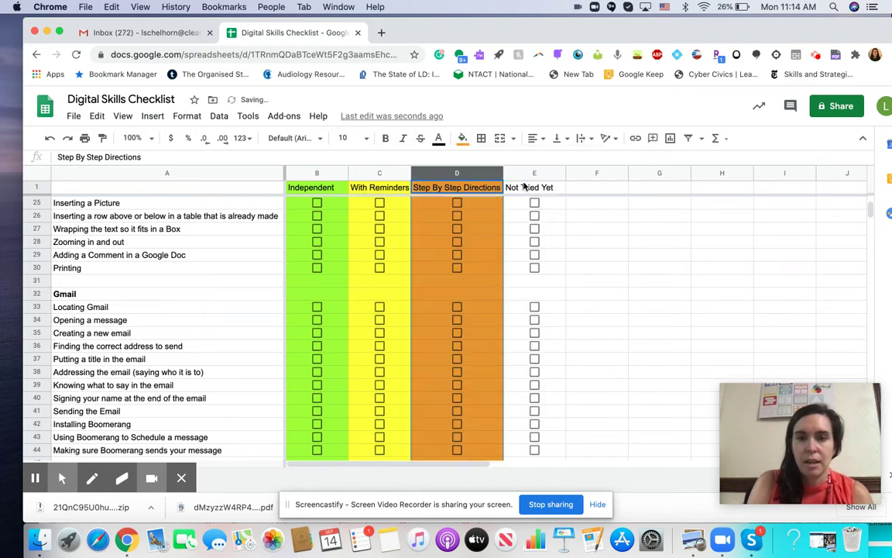
# - Fill the Not Tried Yet heading and its whole column with red
pyautogui.click(525, 187)
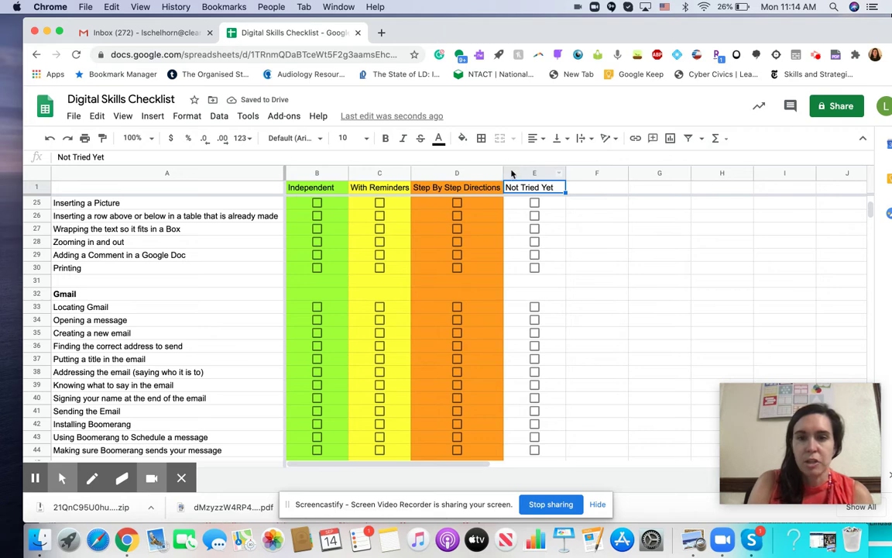
pyautogui.click(511, 171)
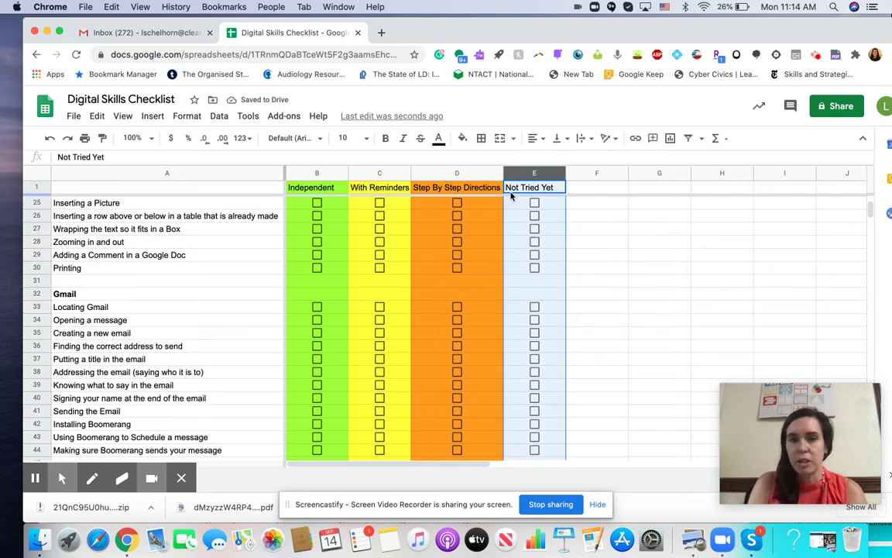
pyautogui.click(504, 156)
pyautogui.click(461, 140)
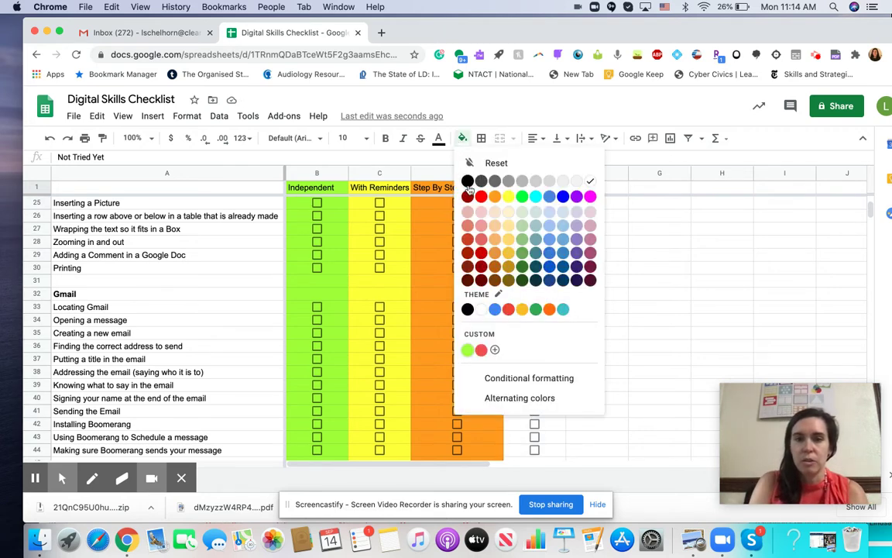
pyautogui.click(481, 196)
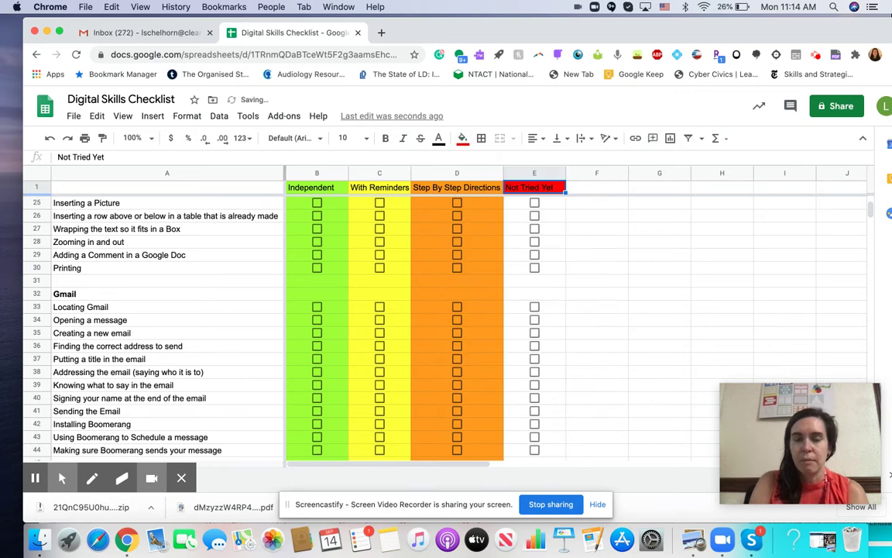
pyautogui.click(519, 173)
pyautogui.click(462, 139)
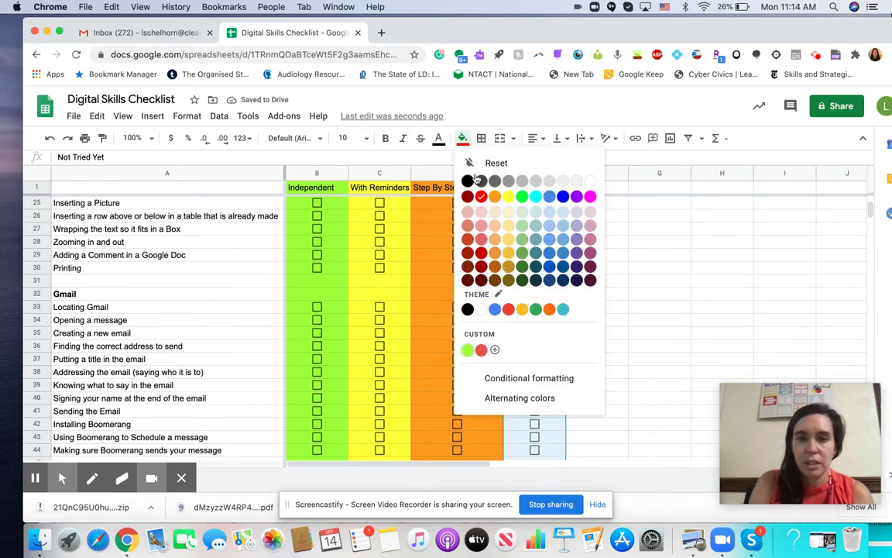
pyautogui.click(481, 196)
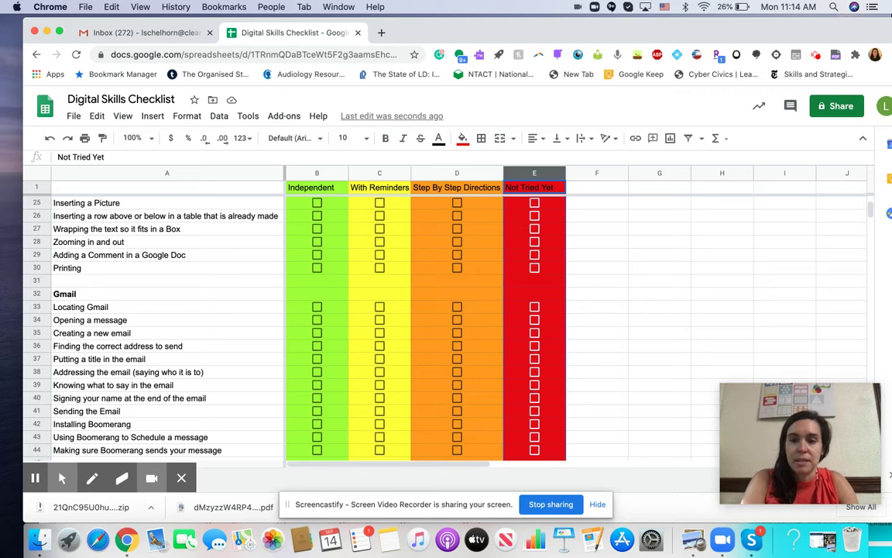
# - Insert a blank column to the left of the skill names and undo the insertion
pyautogui.scroll(1, 426, 325)
pyautogui.scroll(-3, 426, 326)
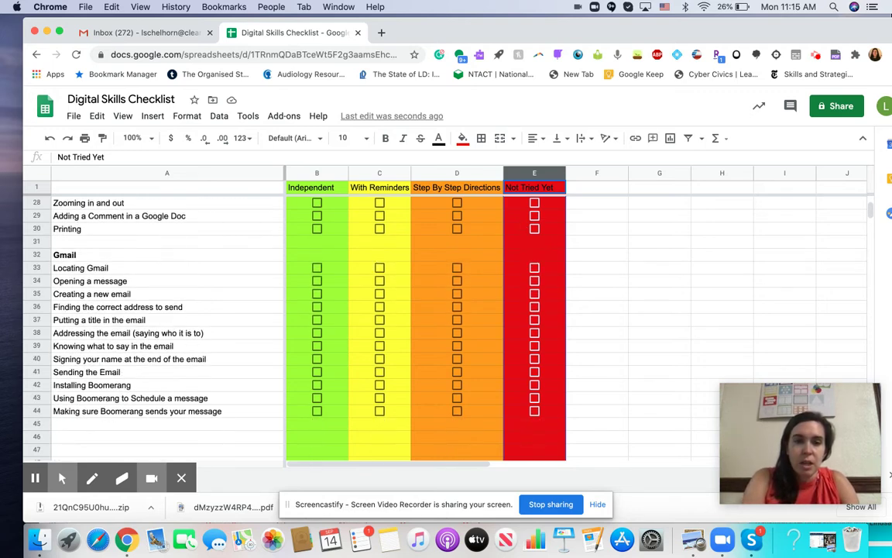
pyautogui.scroll(-1, 200, 239)
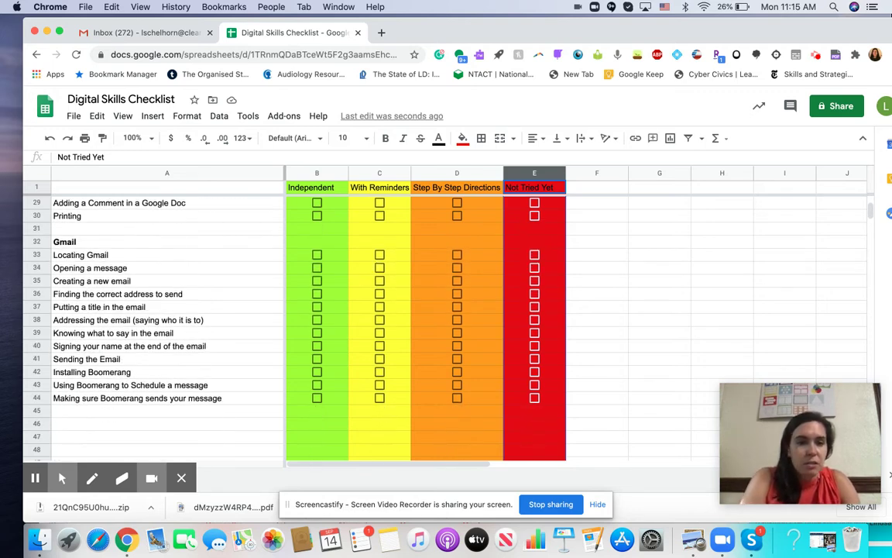
pyautogui.click(113, 401)
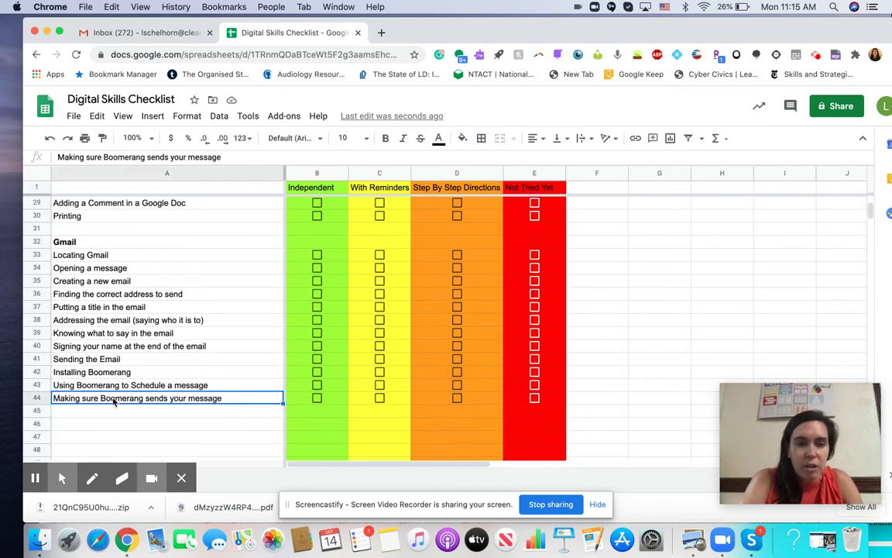
pyautogui.click(151, 116)
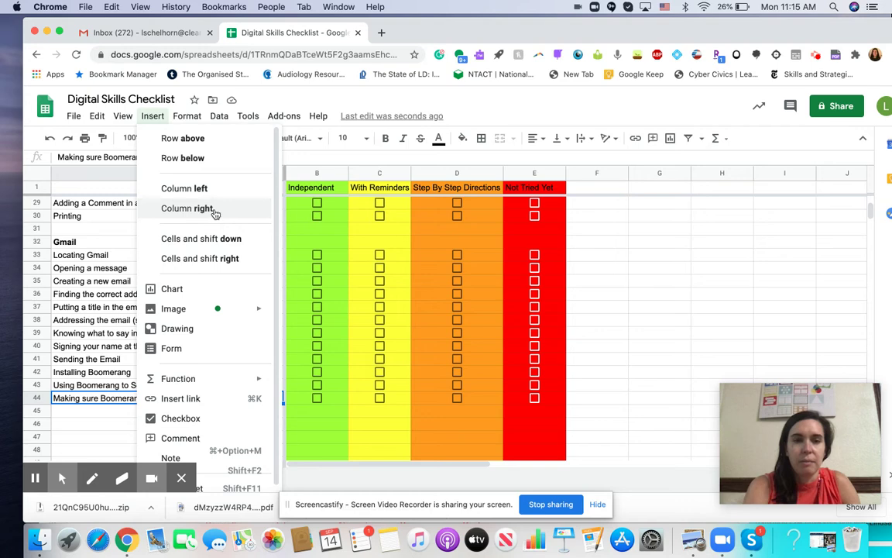
pyautogui.click(195, 189)
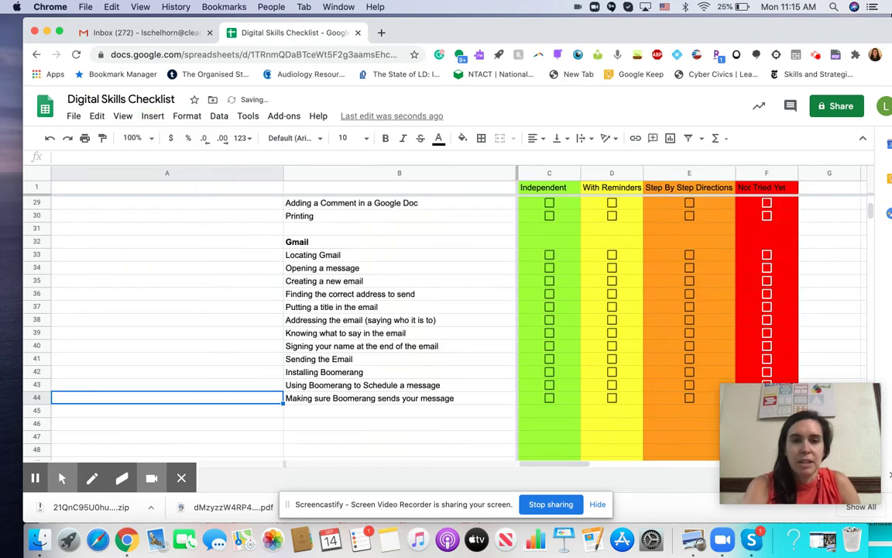
pyautogui.scroll(2, 204, 263)
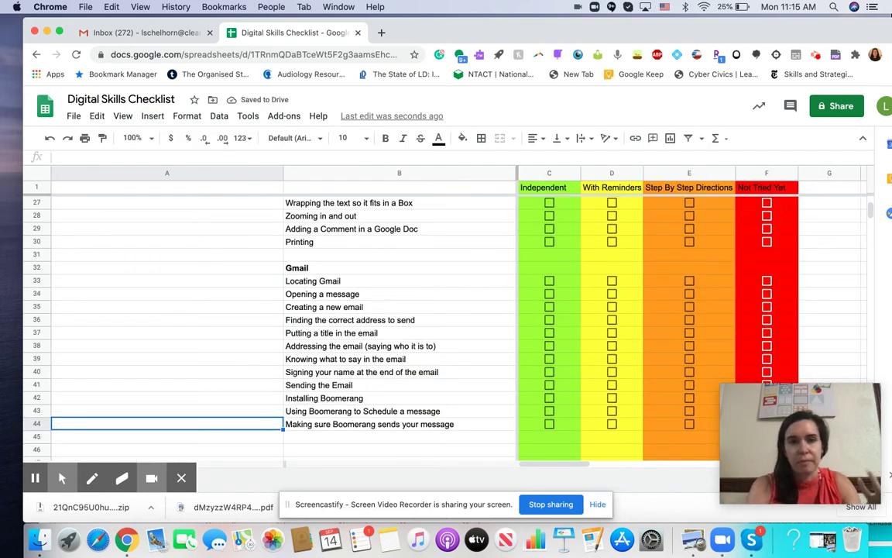
pyautogui.click(48, 139)
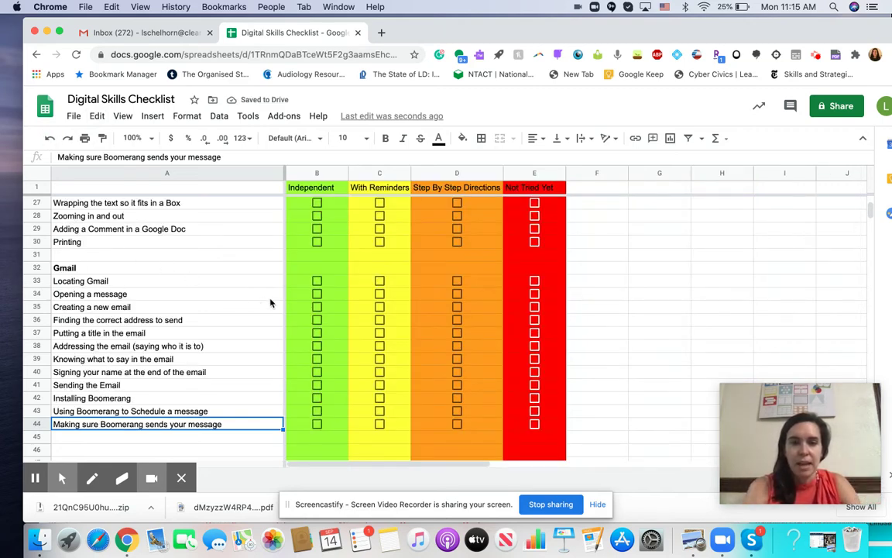
# - Mark Locating Gmail as Independent, and tick and clear its Step By Step Directions checkbox
pyautogui.click(316, 281)
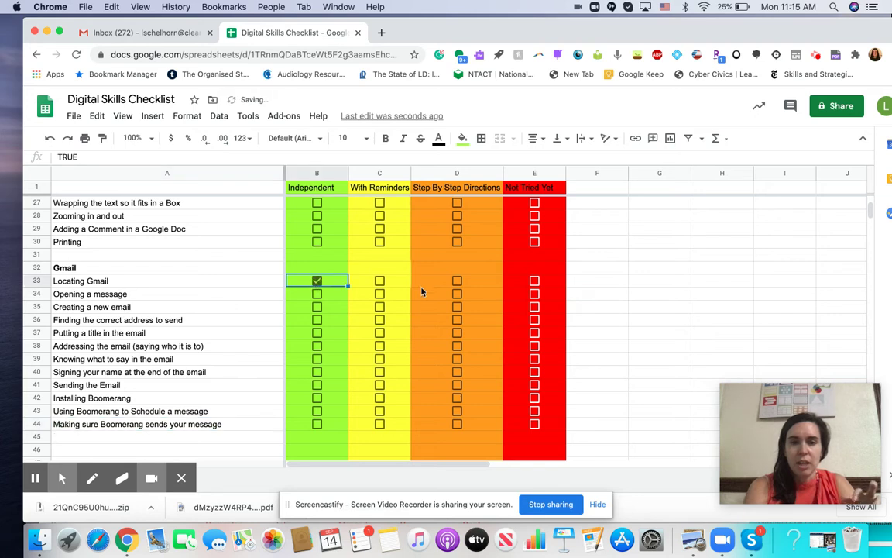
pyautogui.click(456, 282)
pyautogui.click(457, 284)
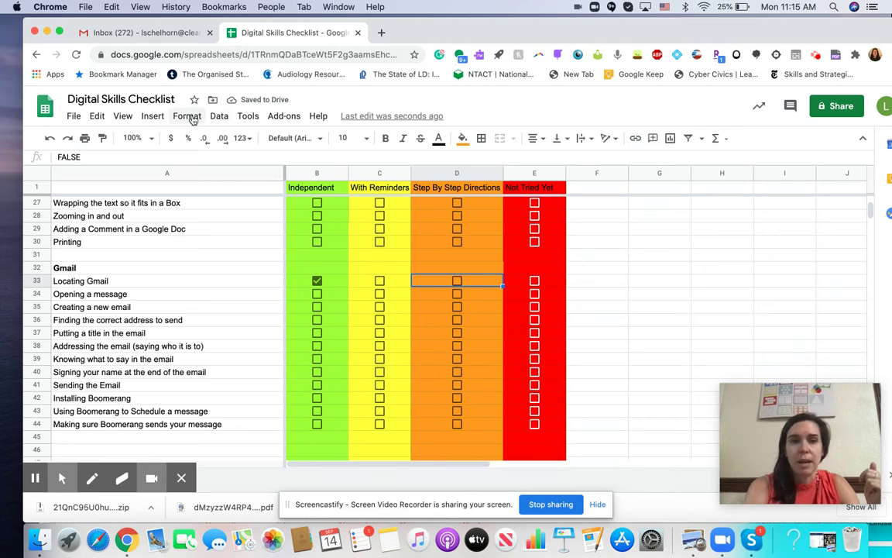
# - Look through the functions that can be inserted in the sheet
pyautogui.click(189, 116)
pyautogui.click(154, 117)
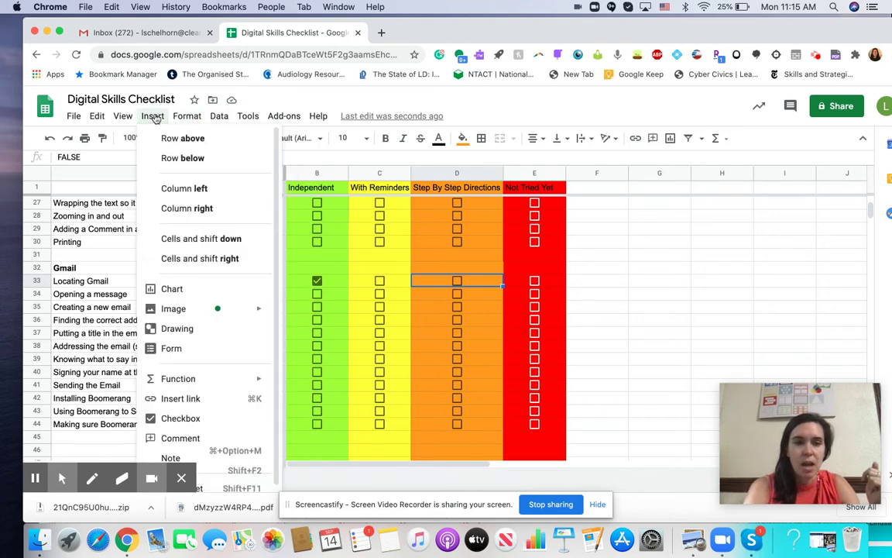
pyautogui.moveTo(209, 378)
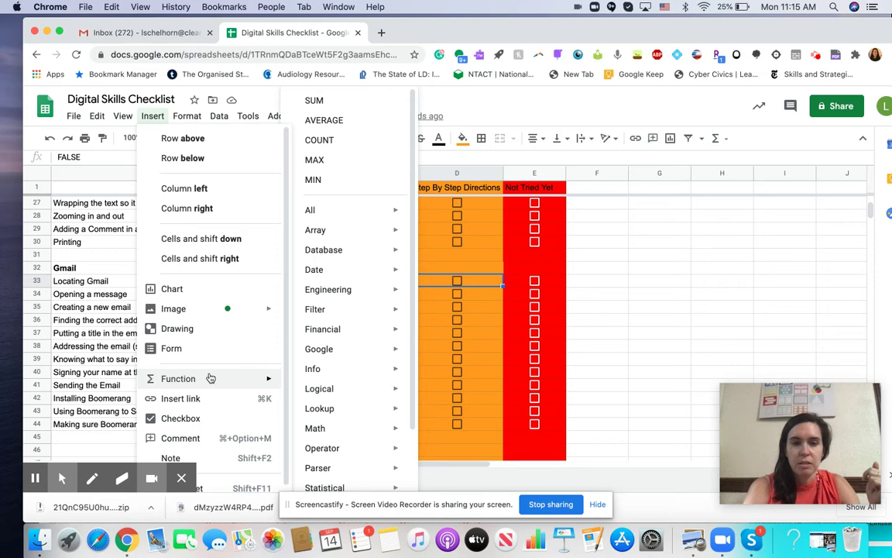